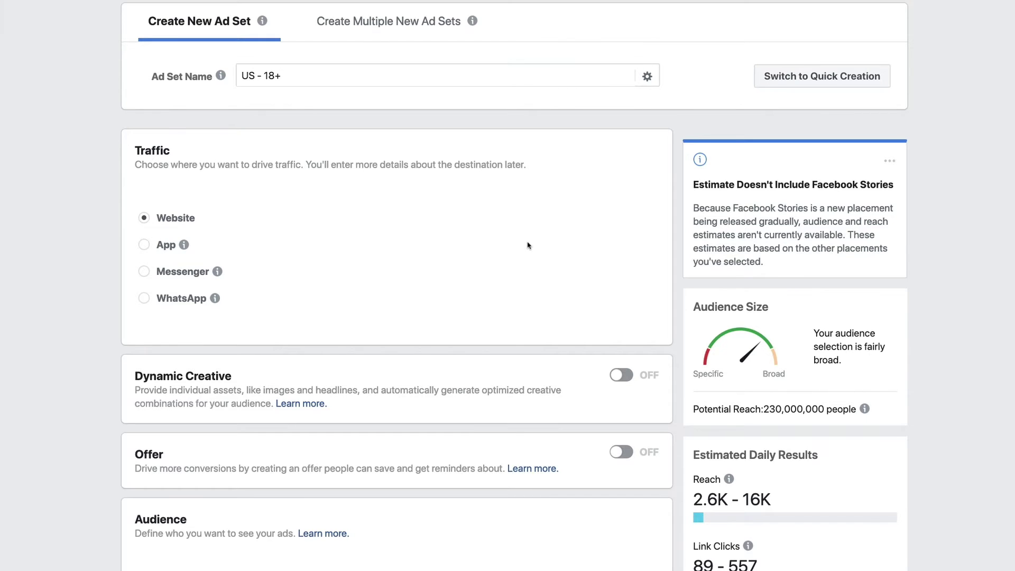
{"action": "scroll", "coordinate": [527, 245], "scroll_direction": "down", "scroll_amount": 1}
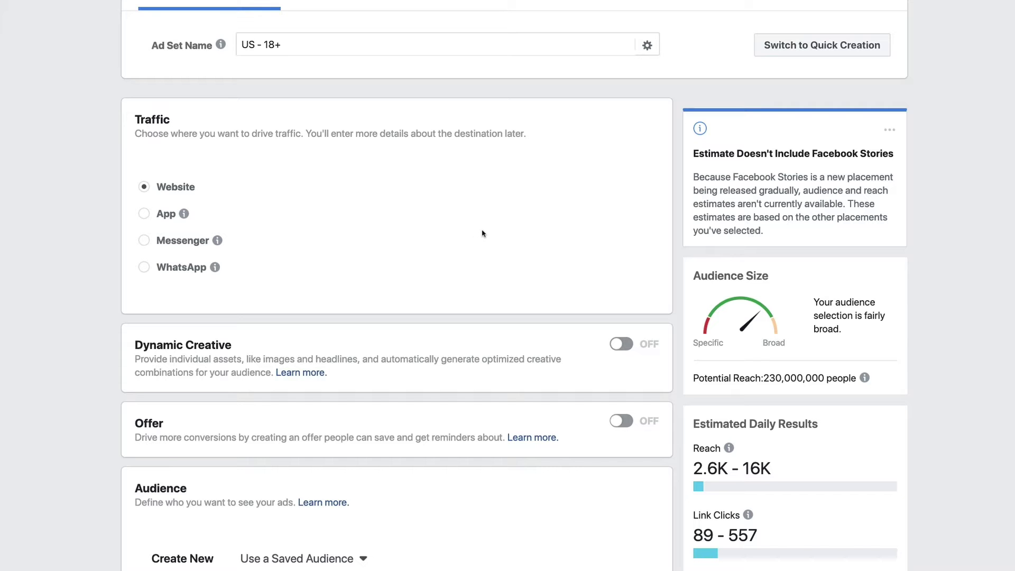
{"action": "scroll", "coordinate": [494, 231], "scroll_direction": "down", "scroll_amount": 5}
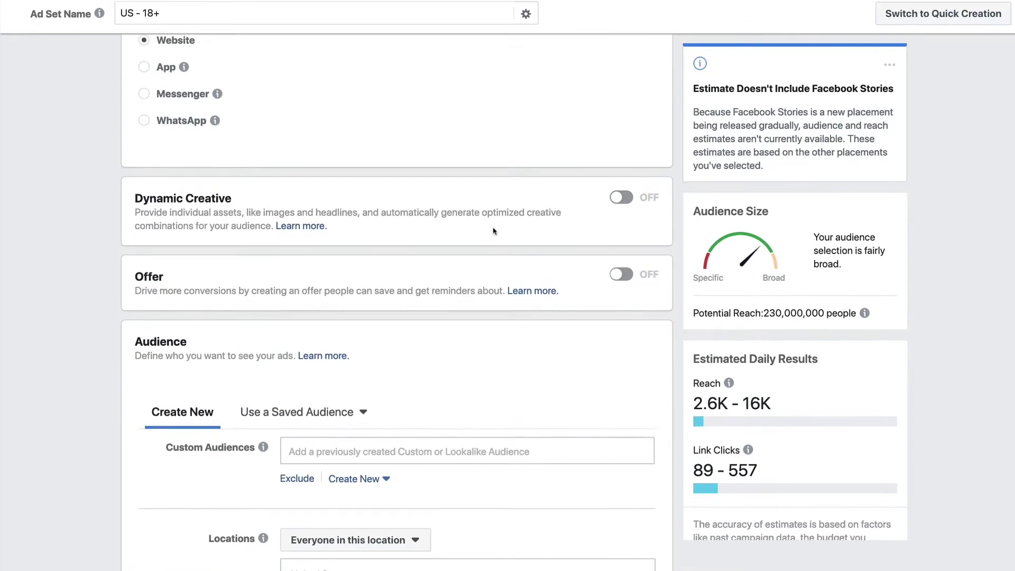
{"action": "scroll", "coordinate": [493, 231], "scroll_direction": "down", "scroll_amount": 4}
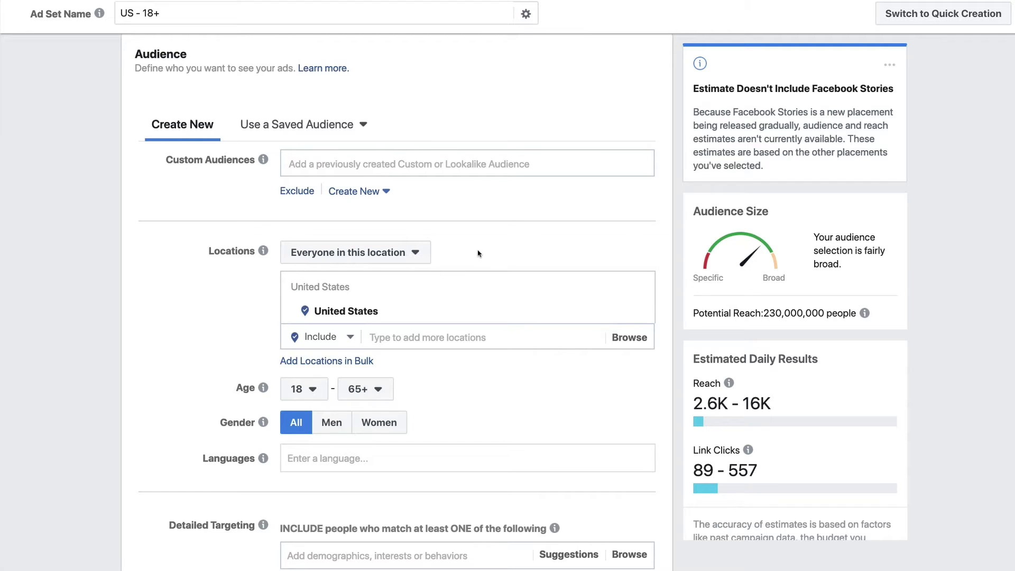
{"action": "scroll", "coordinate": [476, 250], "scroll_direction": "down", "scroll_amount": 2}
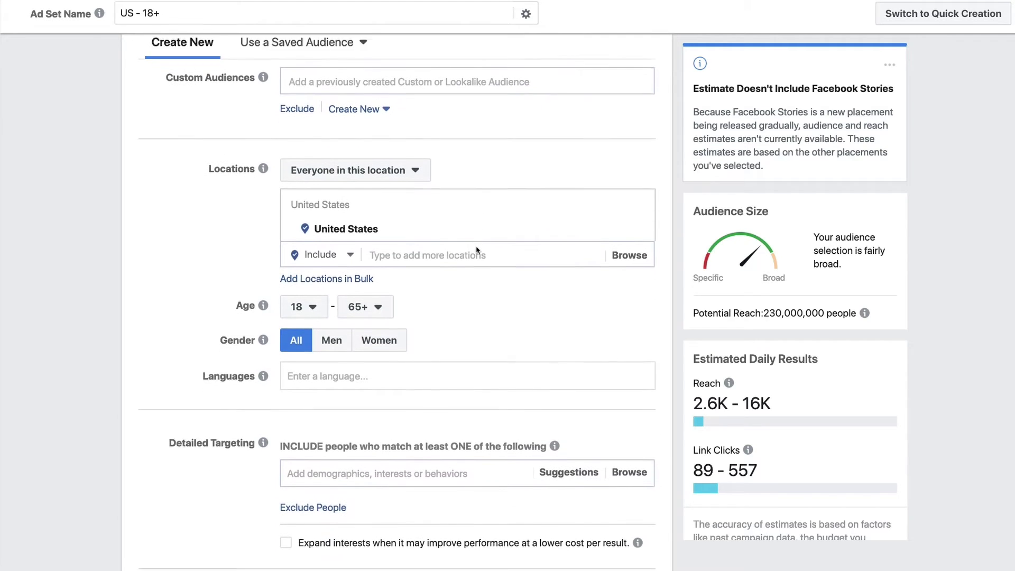
{"action": "scroll", "coordinate": [476, 252], "scroll_direction": "up", "scroll_amount": 1}
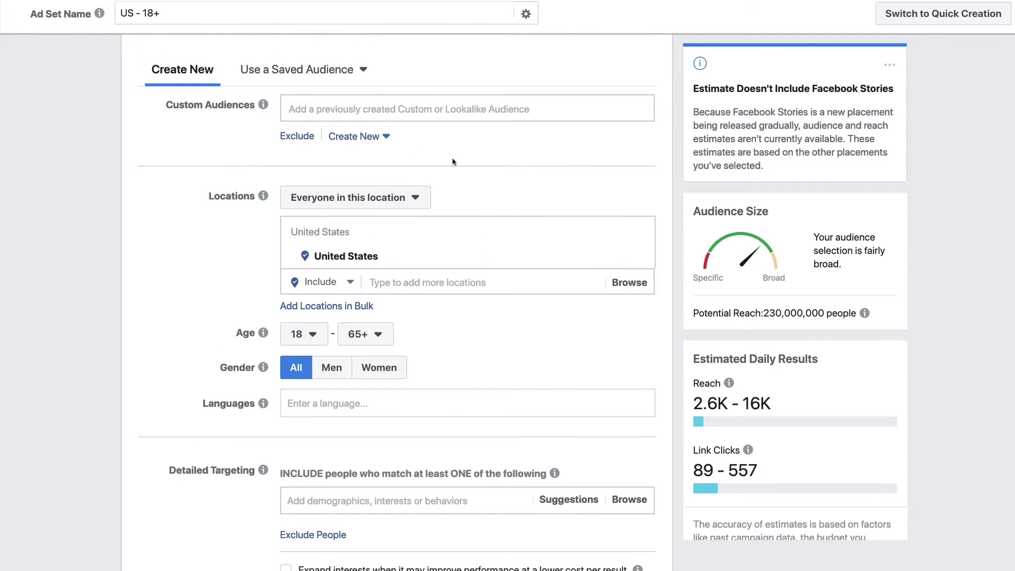
{"action": "scroll", "coordinate": [469, 195], "scroll_direction": "down", "scroll_amount": 3}
{"action": "scroll", "coordinate": [469, 196], "scroll_direction": "down", "scroll_amount": 1}
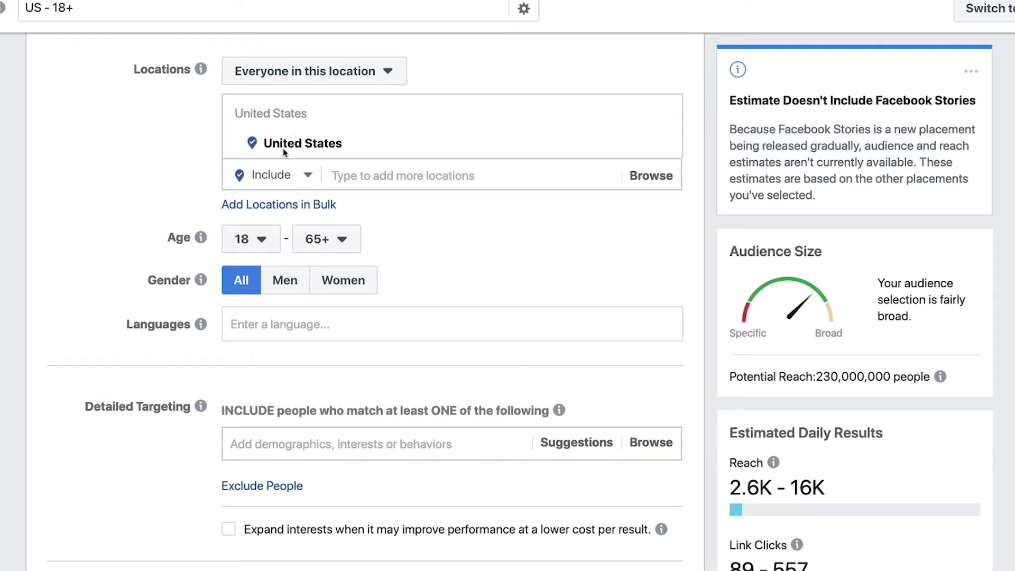
Set the audience age range to minimum 25 and maximum 35
{"action": "left_click", "coordinate": [262, 240]}
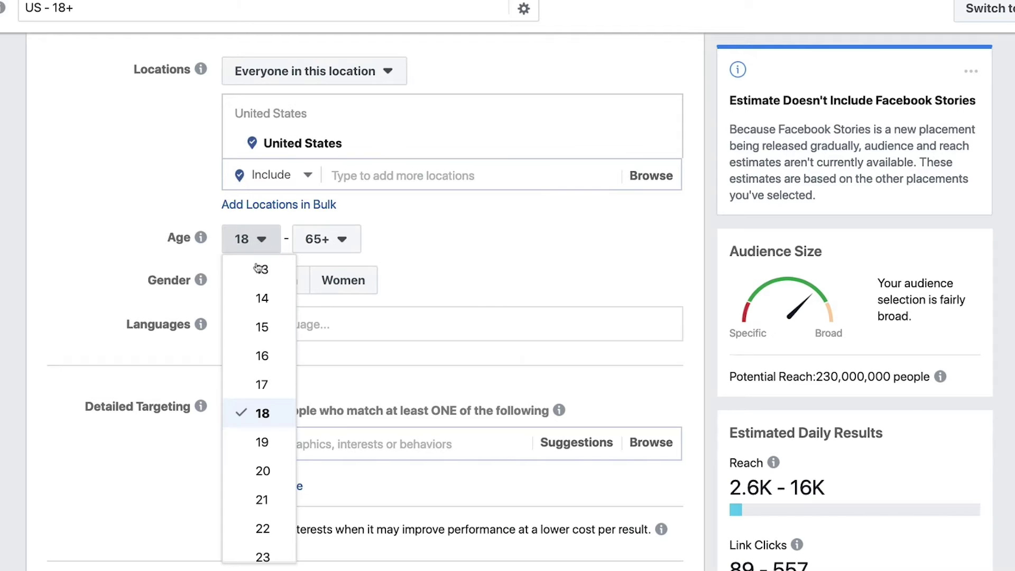
{"action": "scroll", "coordinate": [269, 420], "scroll_direction": "down", "scroll_amount": 5}
{"action": "scroll", "coordinate": [270, 421], "scroll_direction": "up", "scroll_amount": 3}
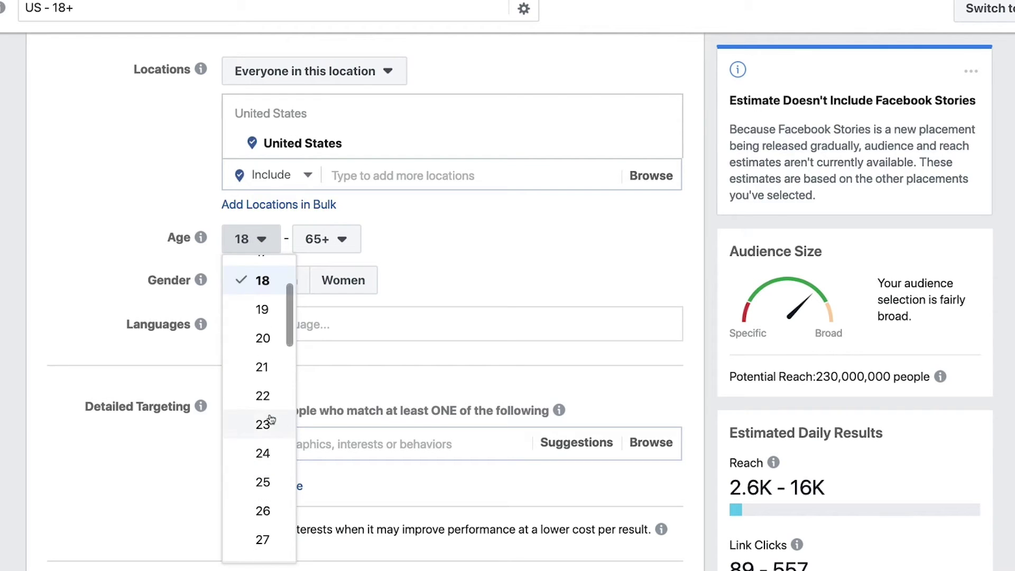
{"action": "scroll", "coordinate": [271, 420], "scroll_direction": "down", "scroll_amount": 1}
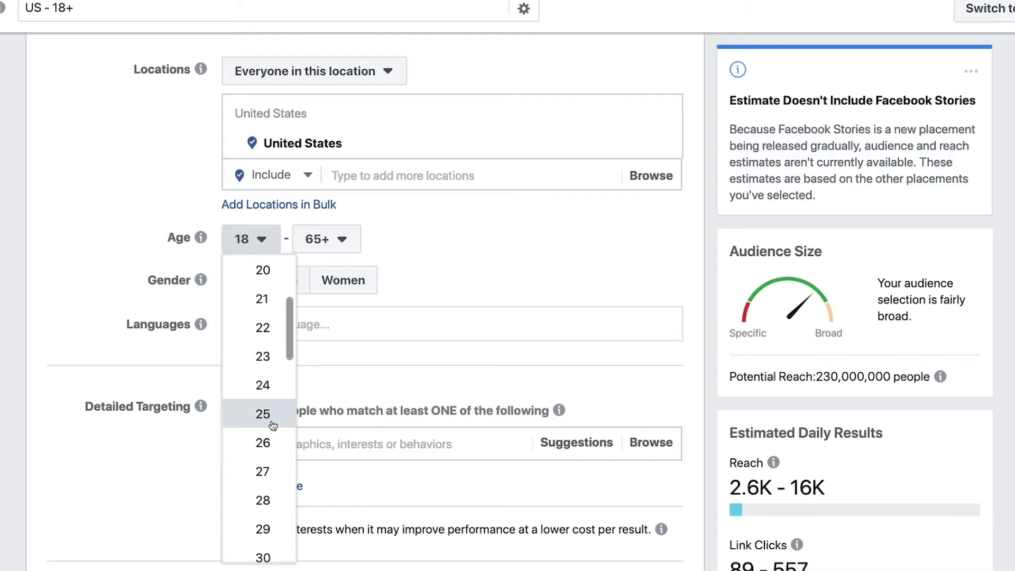
{"action": "left_click", "coordinate": [266, 414]}
{"action": "left_click", "coordinate": [339, 238]}
{"action": "scroll", "coordinate": [338, 386], "scroll_direction": "up", "scroll_amount": 5}
{"action": "scroll", "coordinate": [342, 405], "scroll_direction": "down", "scroll_amount": 1}
{"action": "scroll", "coordinate": [342, 405], "scroll_direction": "up", "scroll_amount": 6}
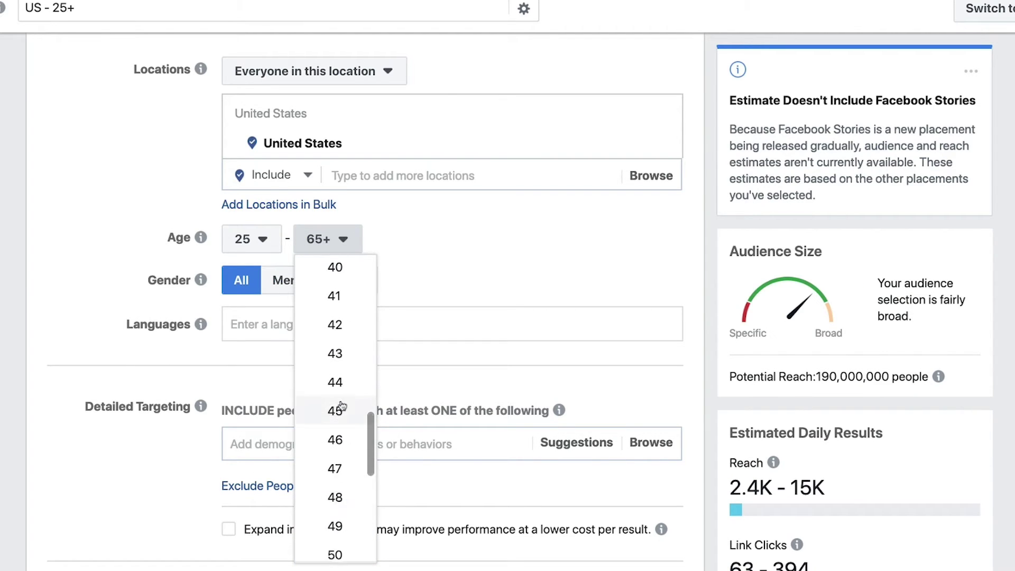
{"action": "left_click", "coordinate": [345, 298]}
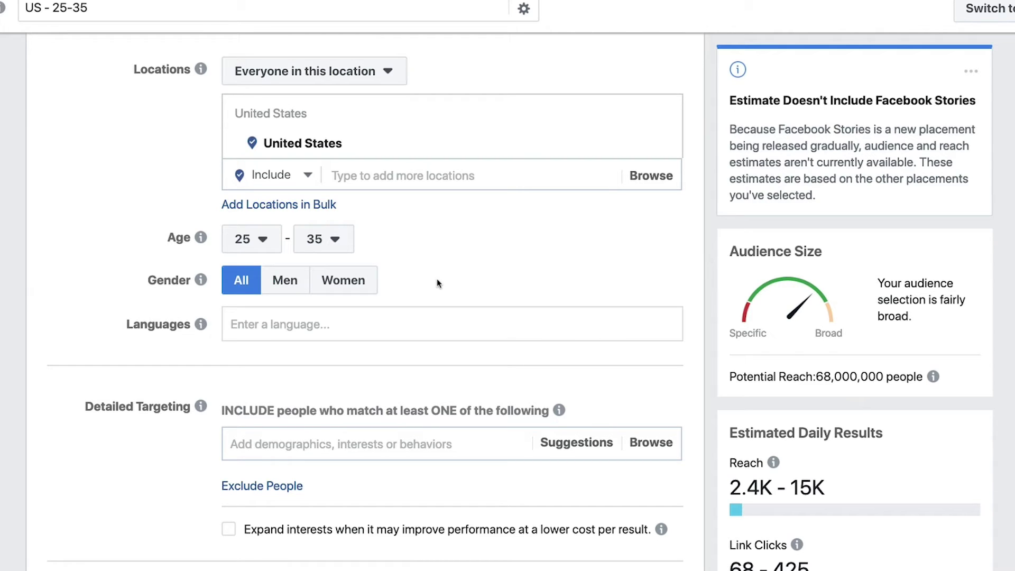
Set Gender to Women, halving potential reach to 34,000,000 people
{"action": "left_click", "coordinate": [353, 286]}
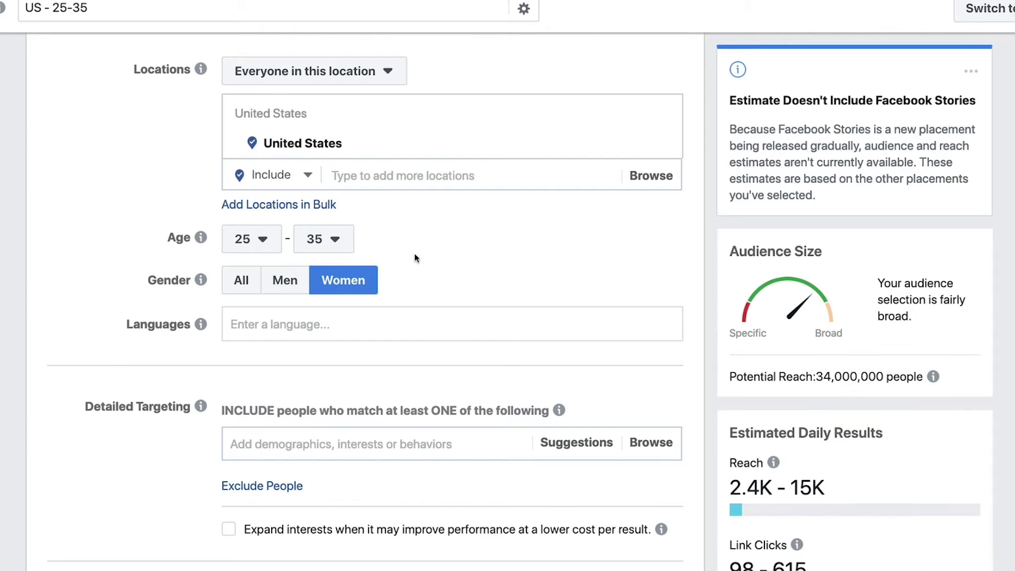
{"action": "scroll", "coordinate": [416, 258], "scroll_direction": "down", "scroll_amount": 2}
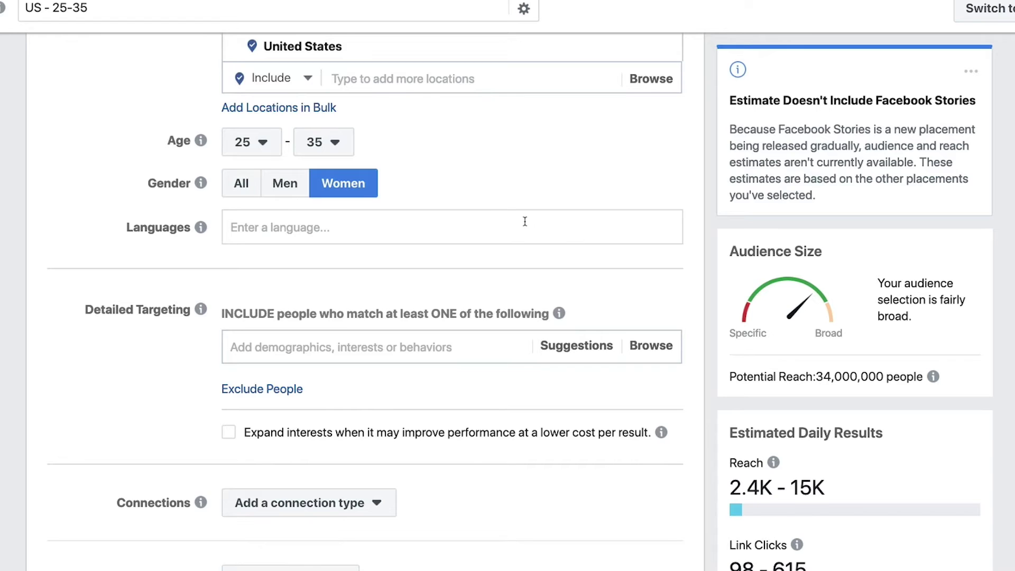
{"action": "scroll", "coordinate": [517, 221], "scroll_direction": "up", "scroll_amount": 3}
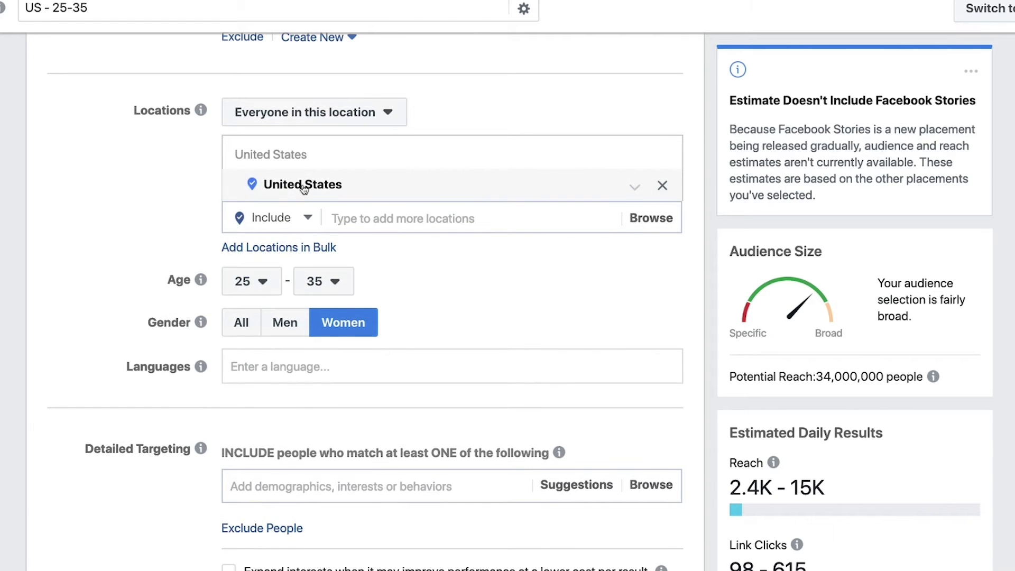
{"action": "scroll", "coordinate": [465, 266], "scroll_direction": "down", "scroll_amount": 1}
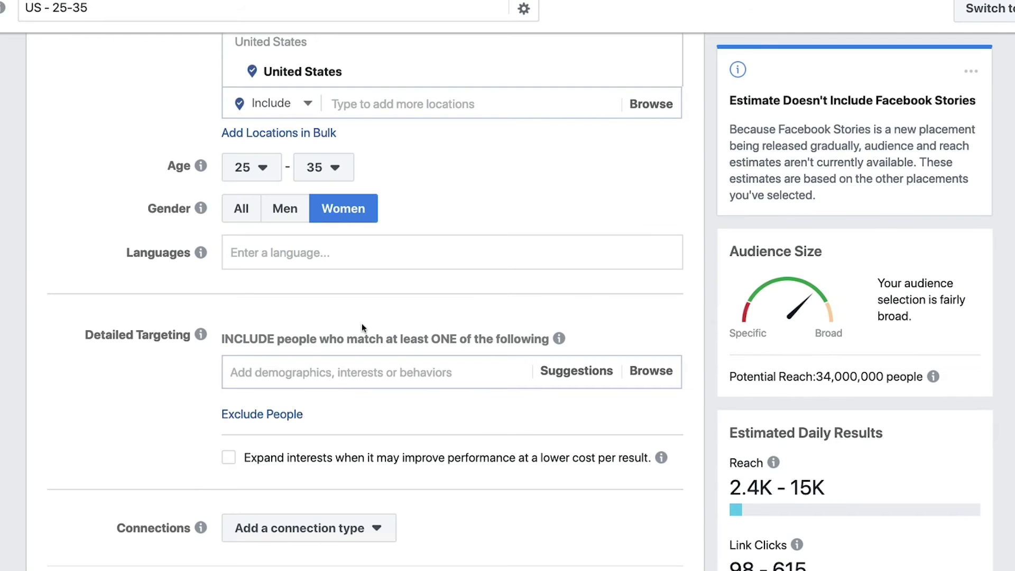
{"action": "scroll", "coordinate": [372, 150], "scroll_direction": "up", "scroll_amount": 2}
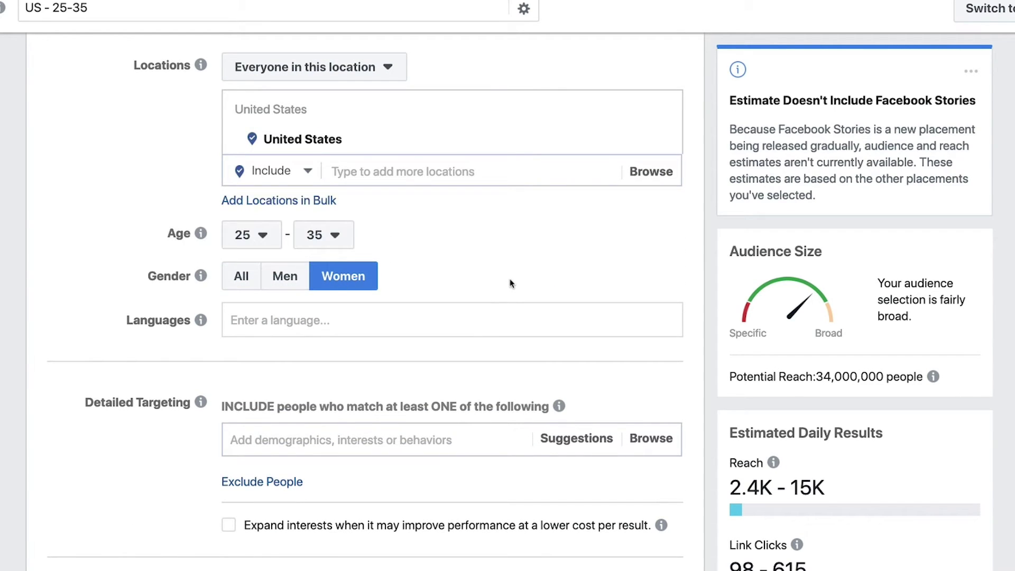
{"action": "scroll", "coordinate": [475, 280], "scroll_direction": "down", "scroll_amount": 3}
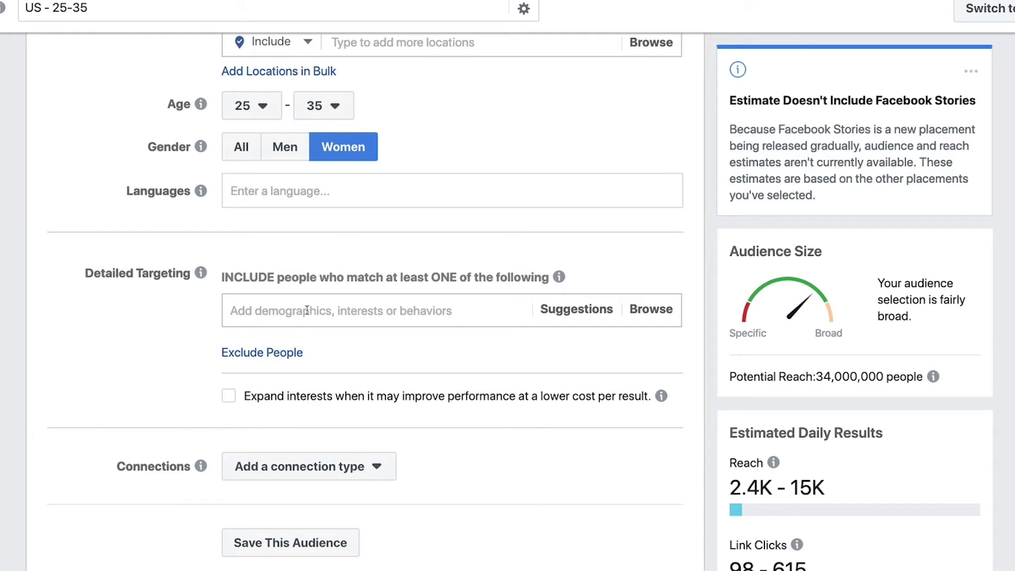
{"action": "left_click", "coordinate": [307, 311]}
{"action": "type", "text": "women"}
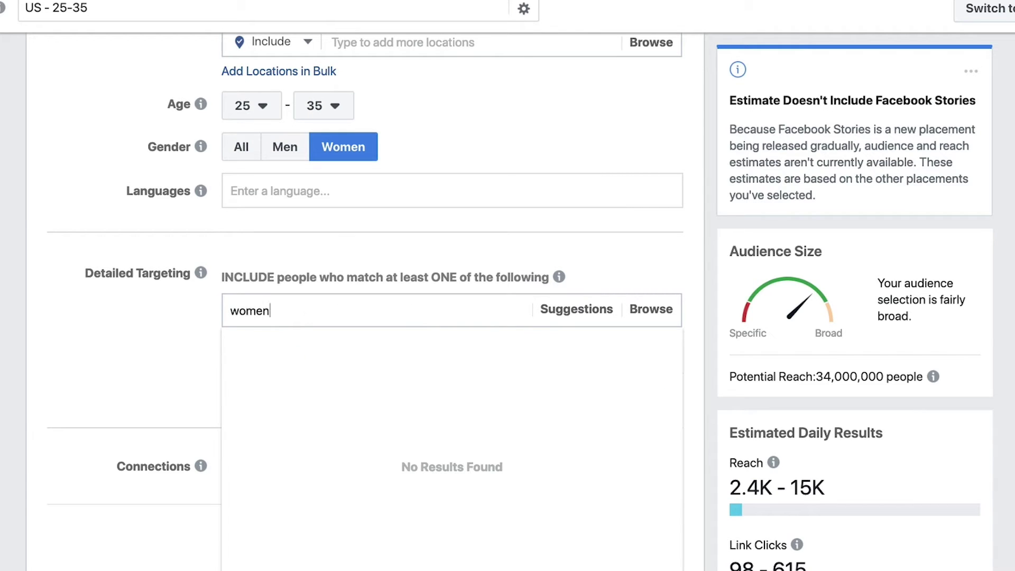
{"action": "type", "text": "s health"}
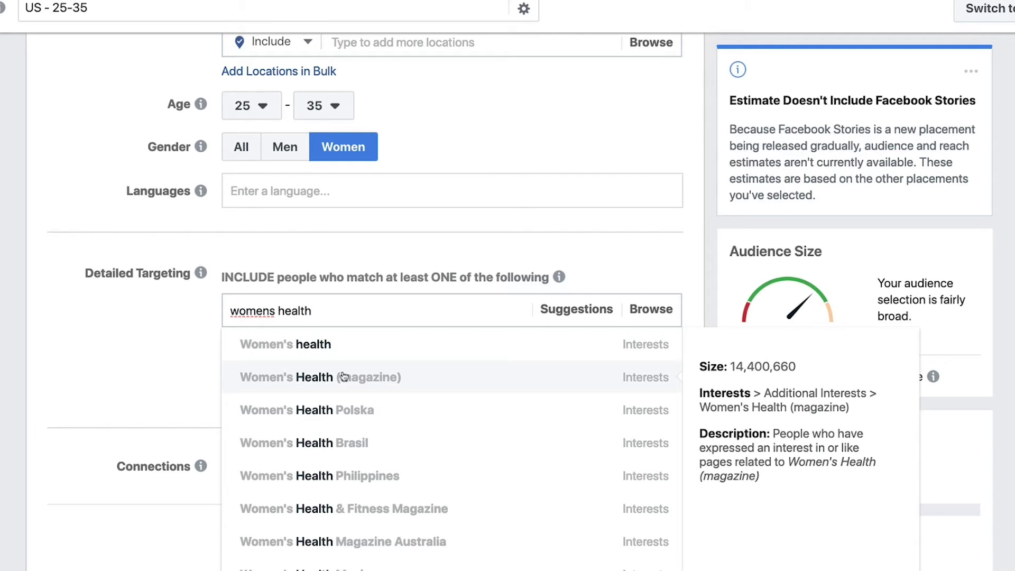
{"action": "left_click", "coordinate": [351, 380]}
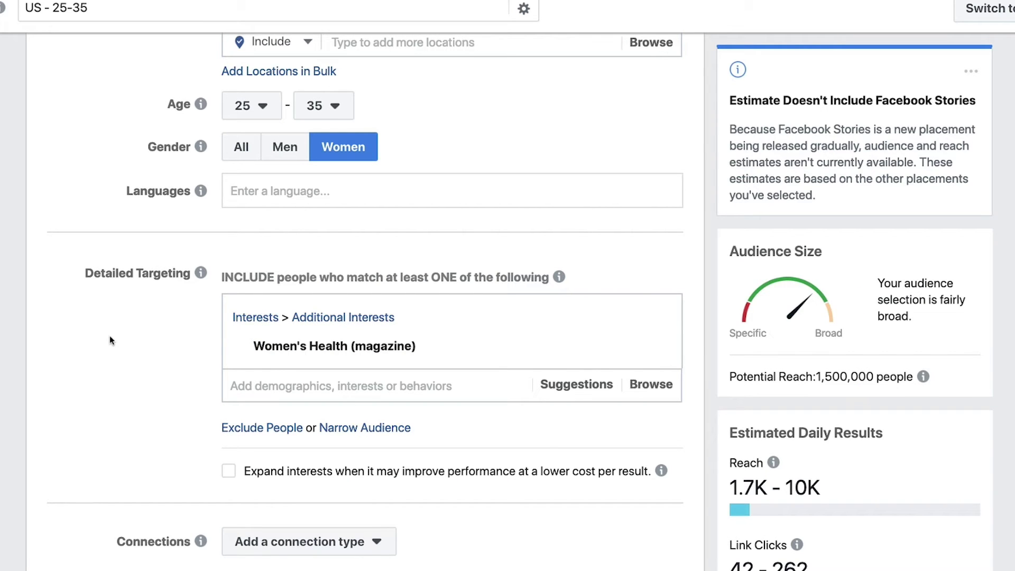
{"action": "scroll", "coordinate": [109, 335], "scroll_direction": "up", "scroll_amount": 2}
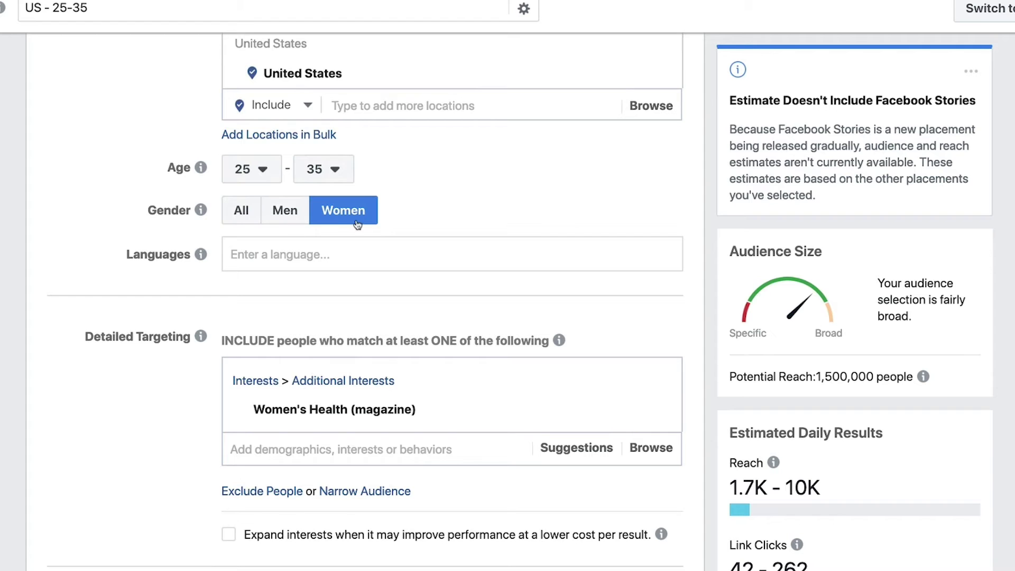
{"action": "scroll", "coordinate": [517, 201], "scroll_direction": "down", "scroll_amount": 3}
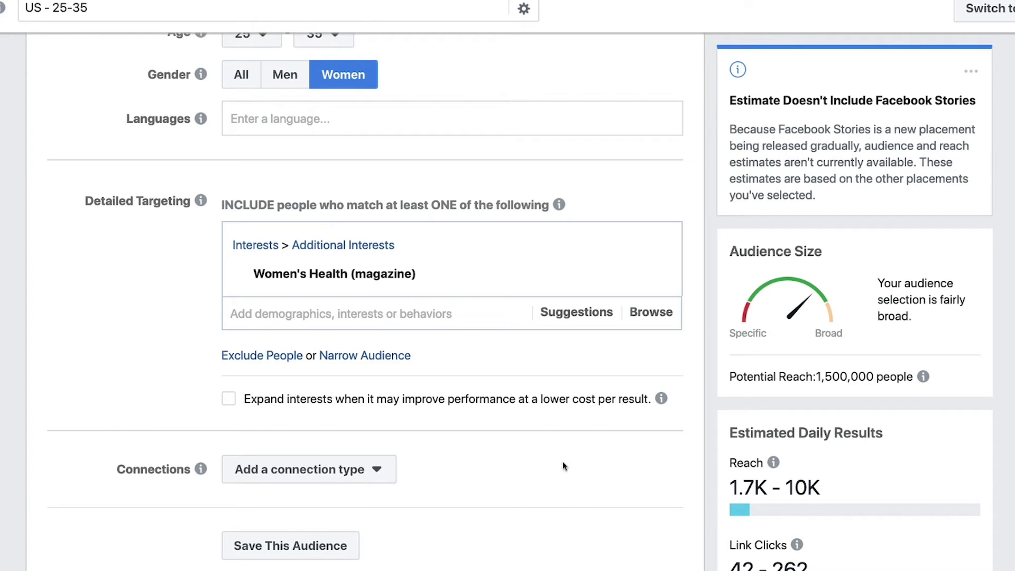
{"action": "scroll", "coordinate": [536, 473], "scroll_direction": "up", "scroll_amount": 1}
{"action": "scroll", "coordinate": [508, 446], "scroll_direction": "up", "scroll_amount": 2}
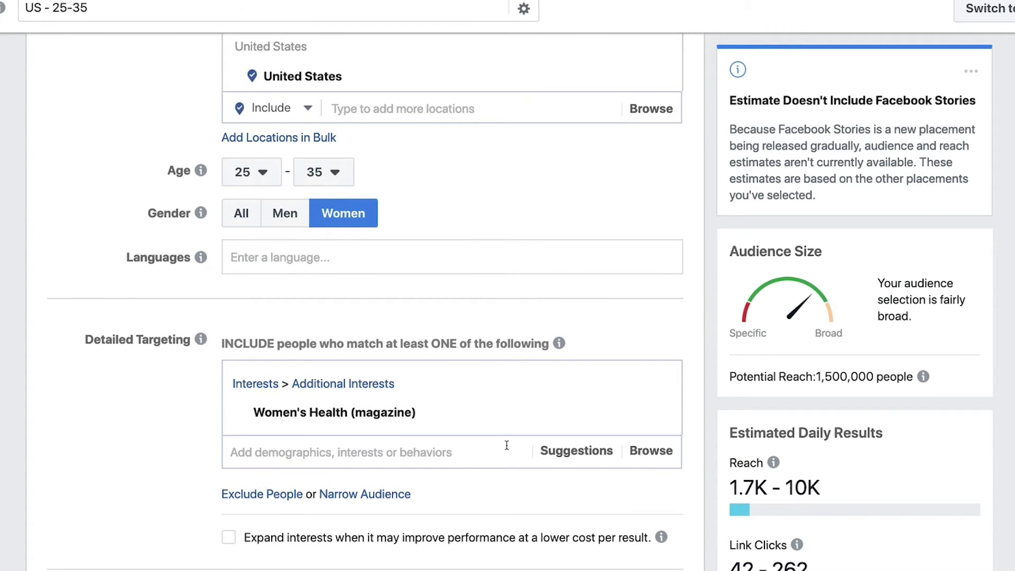
{"action": "scroll", "coordinate": [506, 445], "scroll_direction": "down", "scroll_amount": 2}
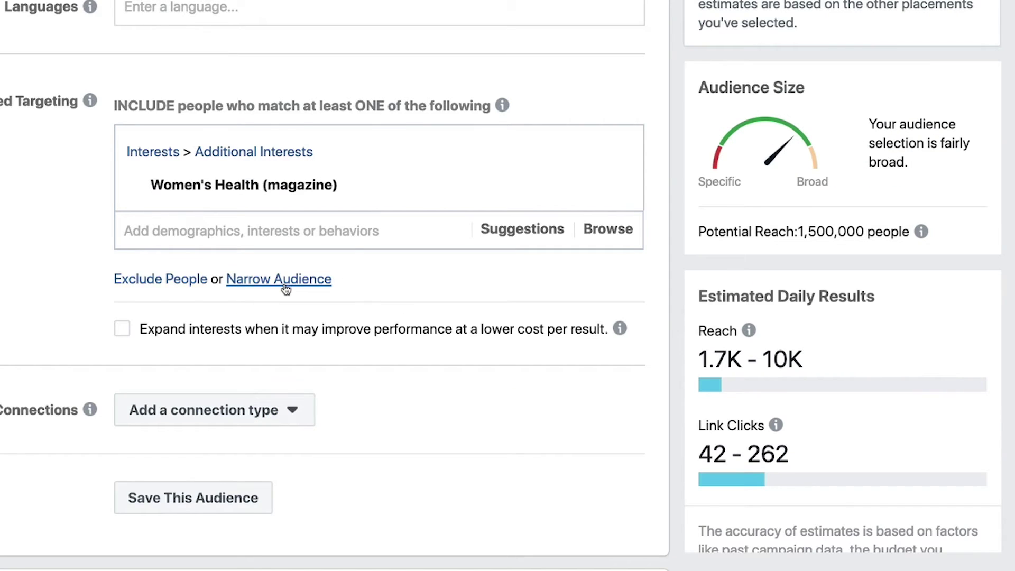
Add a Narrow Audience 'must also match' condition and search it for 'engaged s'
{"action": "left_click", "coordinate": [285, 289]}
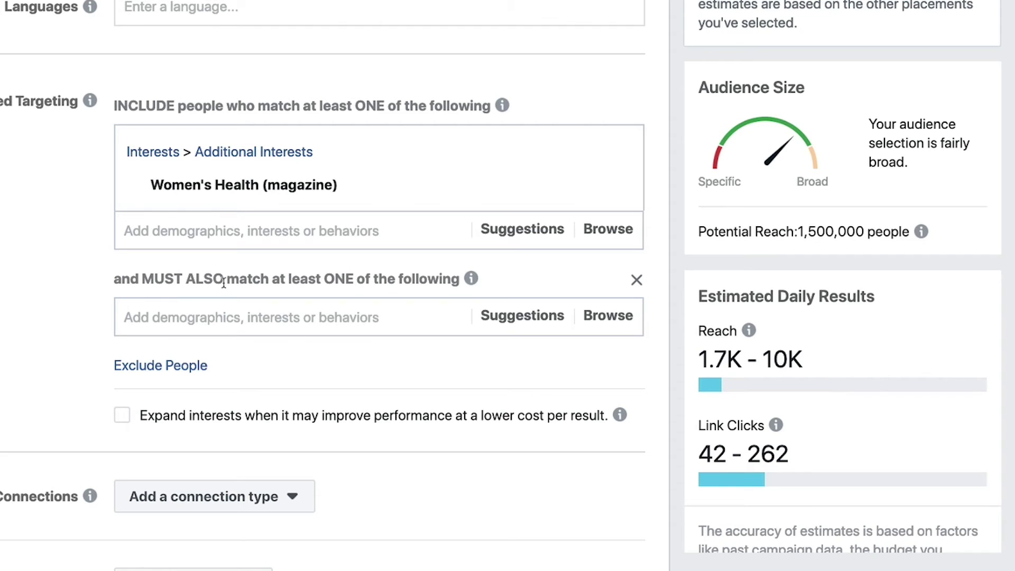
{"action": "mouse_move", "coordinate": [315, 154]}
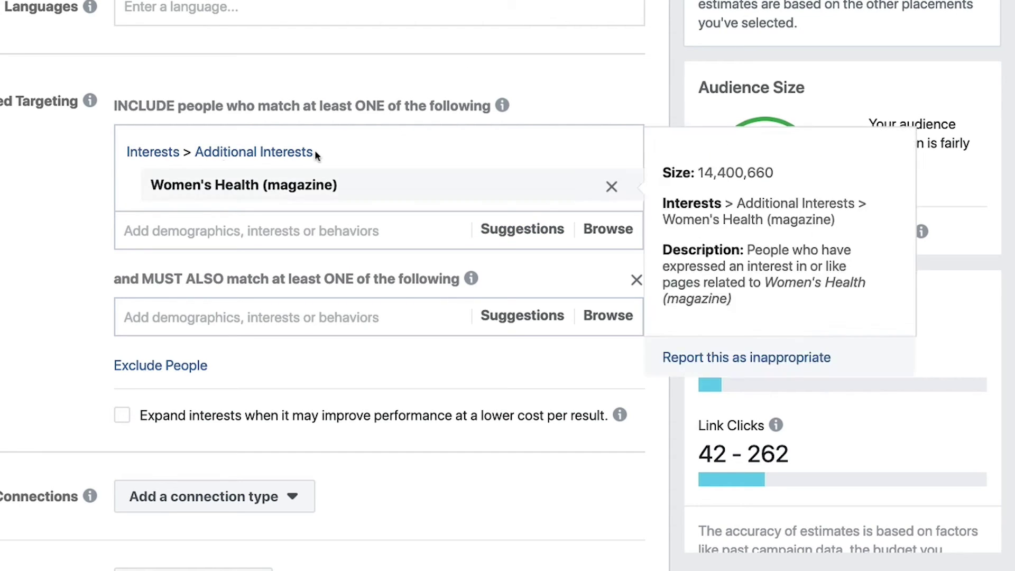
{"action": "left_click", "coordinate": [289, 319]}
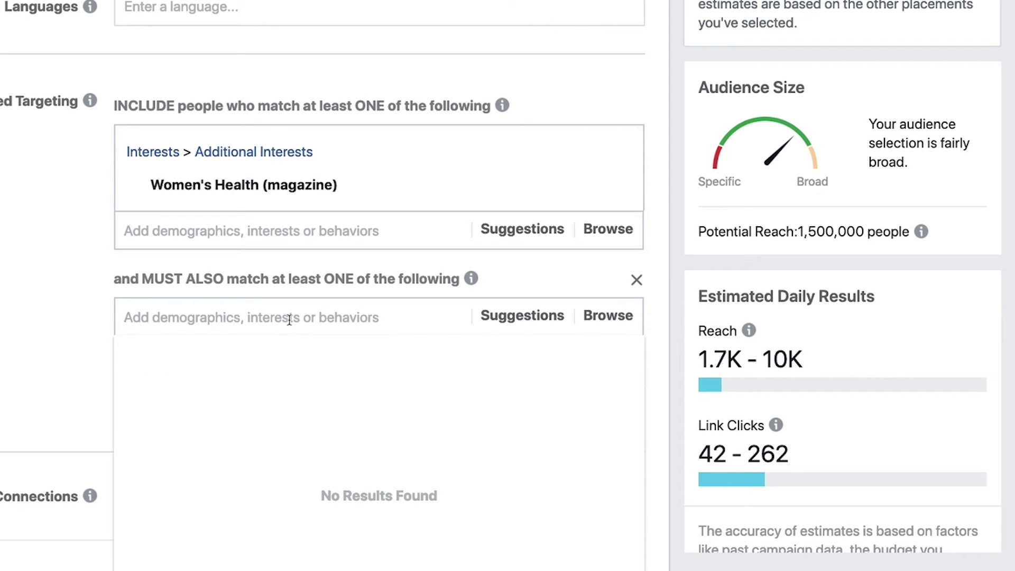
{"action": "type", "text": "engaged s"}
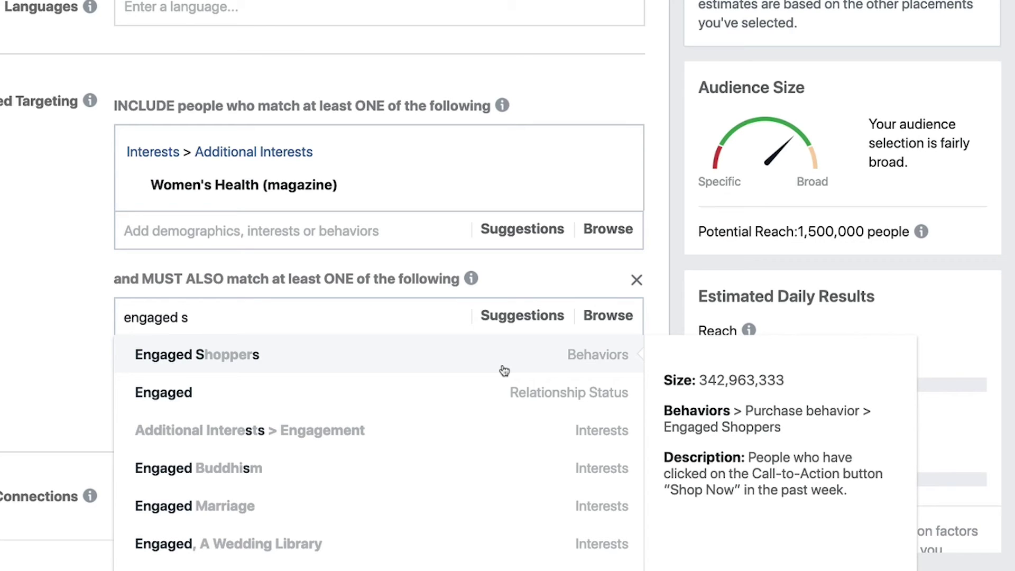
Add the Engaged Shoppers behaviour as the narrowing 'must also match' condition
{"action": "left_click", "coordinate": [445, 361]}
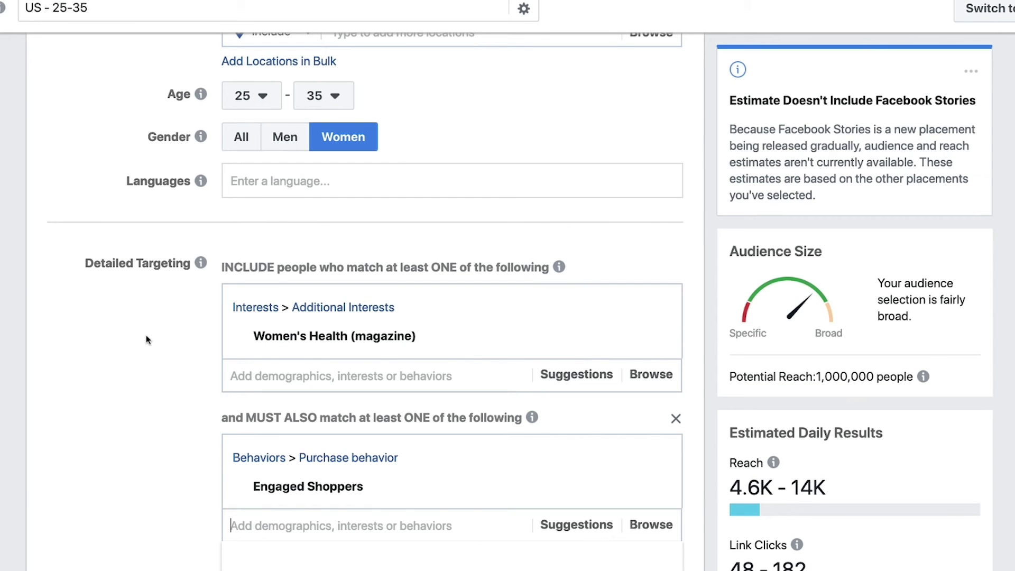
{"action": "scroll", "coordinate": [147, 334], "scroll_direction": "up", "scroll_amount": 3}
{"action": "scroll", "coordinate": [148, 334], "scroll_direction": "up", "scroll_amount": 1}
{"action": "scroll", "coordinate": [147, 338], "scroll_direction": "down", "scroll_amount": 3}
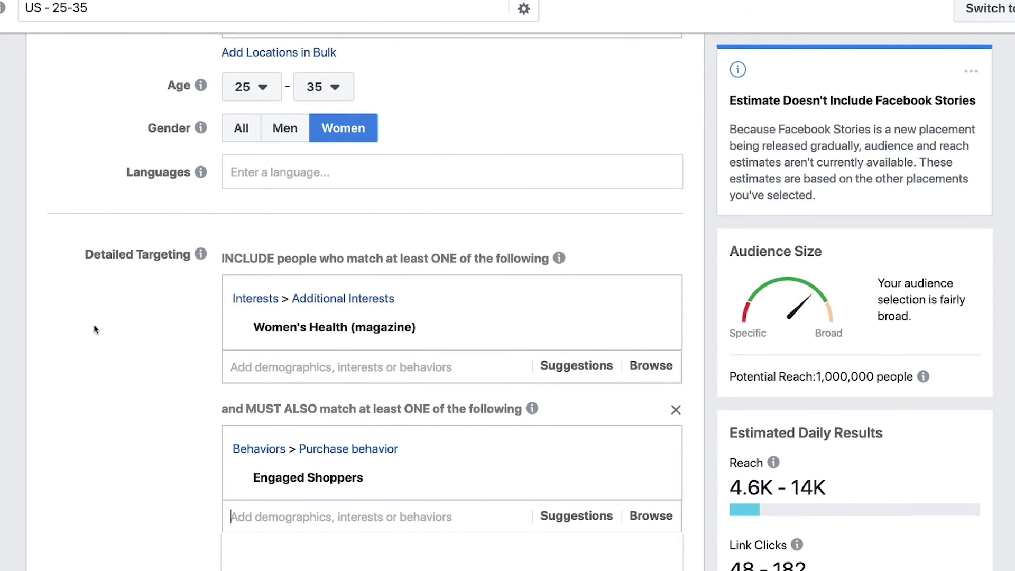
{"action": "scroll", "coordinate": [92, 326], "scroll_direction": "up", "scroll_amount": 7}
{"action": "scroll", "coordinate": [91, 327], "scroll_direction": "up", "scroll_amount": 1}
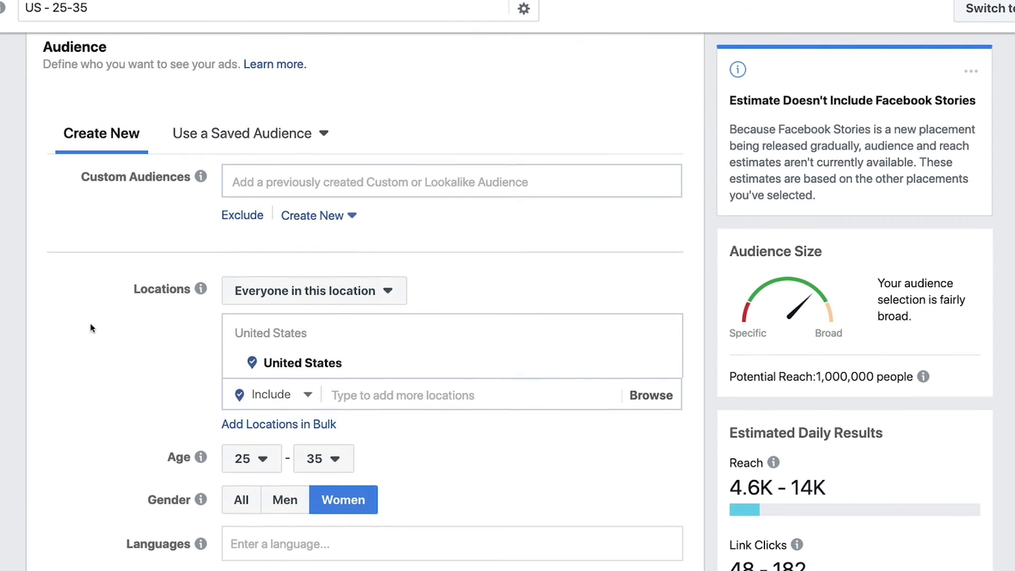
{"action": "scroll", "coordinate": [90, 328], "scroll_direction": "down", "scroll_amount": 2}
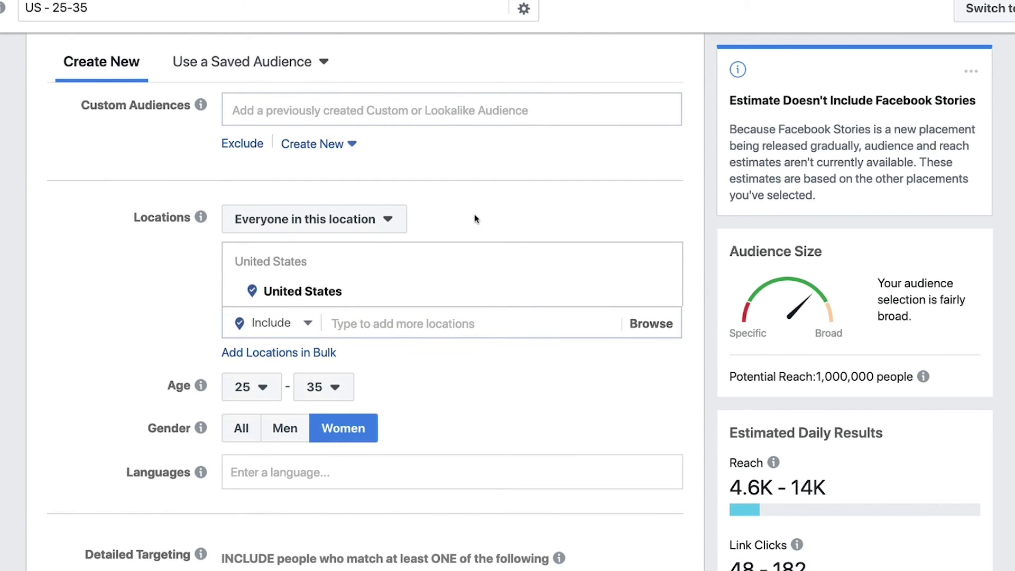
{"action": "scroll", "coordinate": [474, 215], "scroll_direction": "down", "scroll_amount": 3}
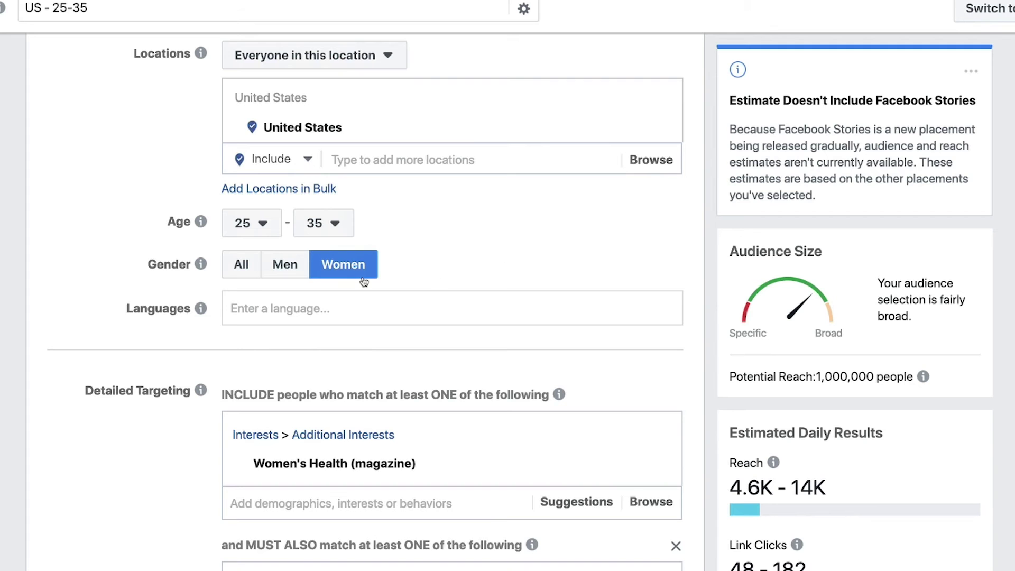
{"action": "scroll", "coordinate": [556, 252], "scroll_direction": "down", "scroll_amount": 3}
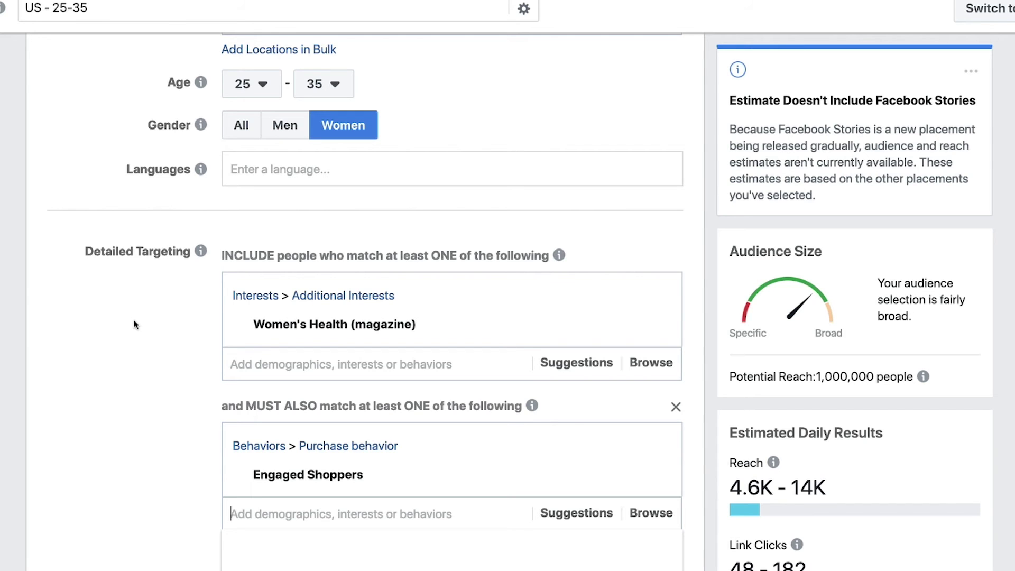
{"action": "scroll", "coordinate": [136, 323], "scroll_direction": "down", "scroll_amount": 3}
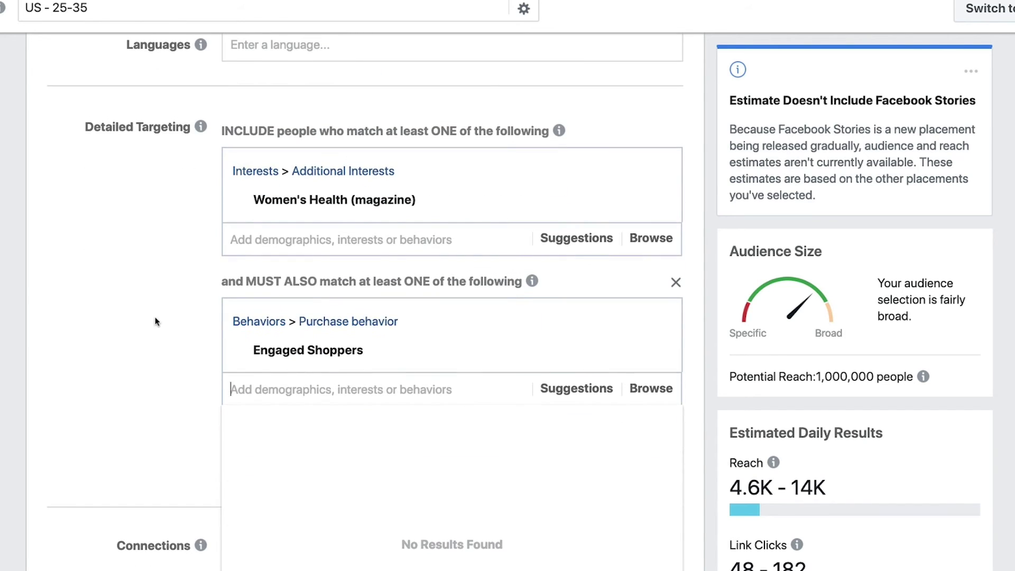
Close the empty suggestions list, leaving potential reach at 1,000,000 people
{"action": "left_click", "coordinate": [152, 315]}
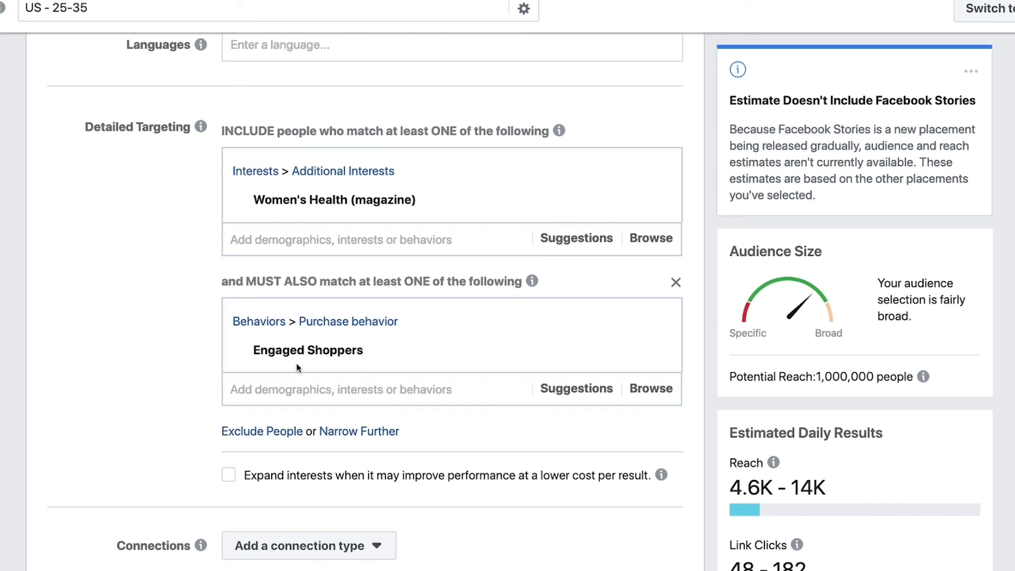
{"action": "mouse_move", "coordinate": [305, 357]}
{"action": "scroll", "coordinate": [110, 347], "scroll_direction": "up", "scroll_amount": 4}
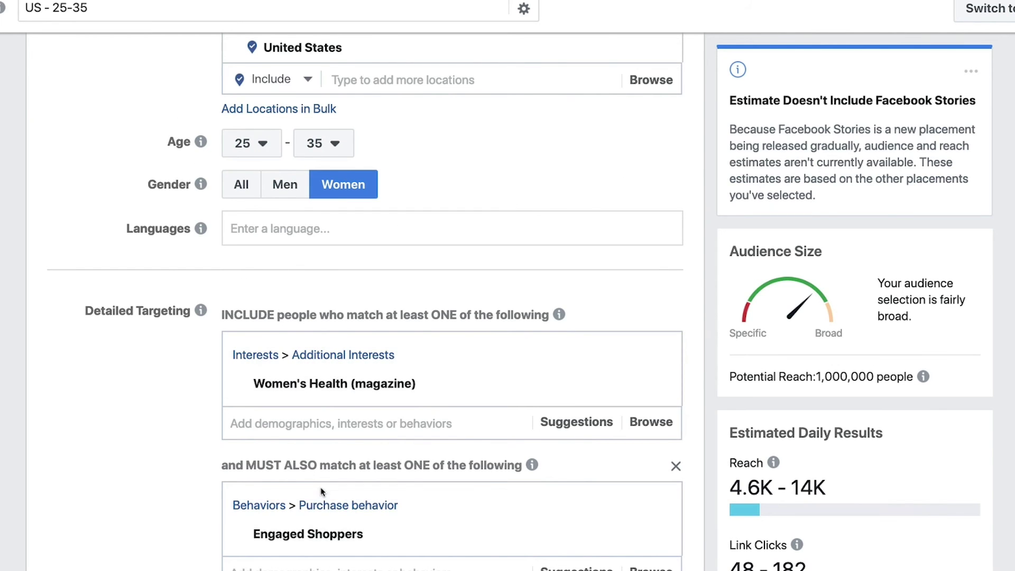
{"action": "scroll", "coordinate": [177, 420], "scroll_direction": "down", "scroll_amount": 3}
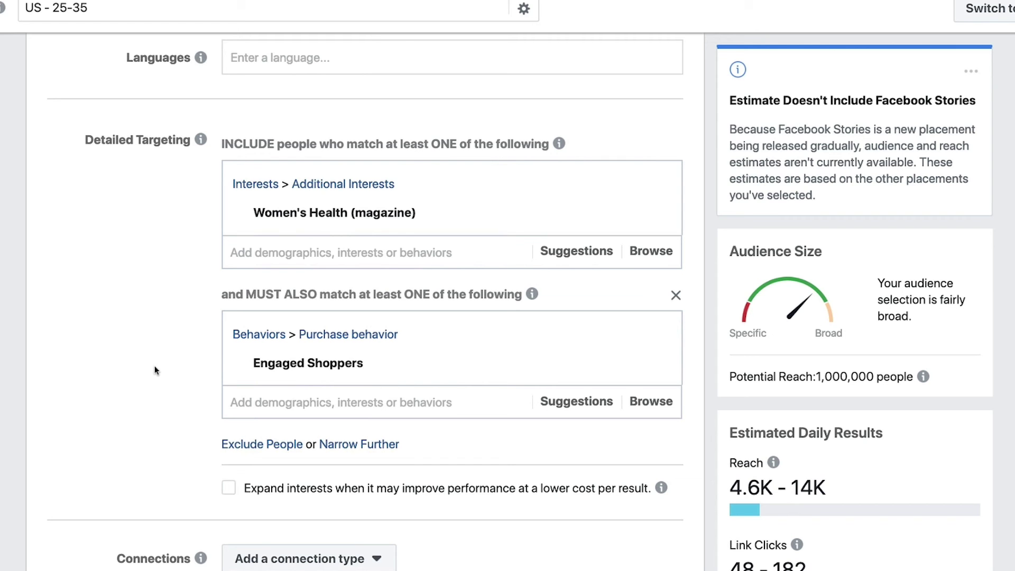
{"action": "scroll", "coordinate": [197, 357], "scroll_direction": "up", "scroll_amount": 4}
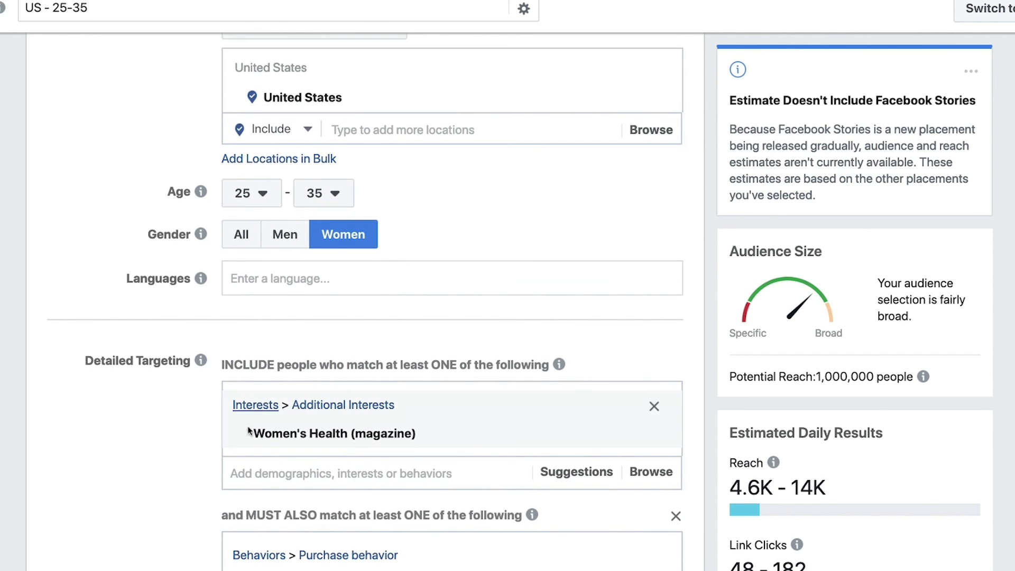
{"action": "scroll", "coordinate": [162, 465], "scroll_direction": "down", "scroll_amount": 3}
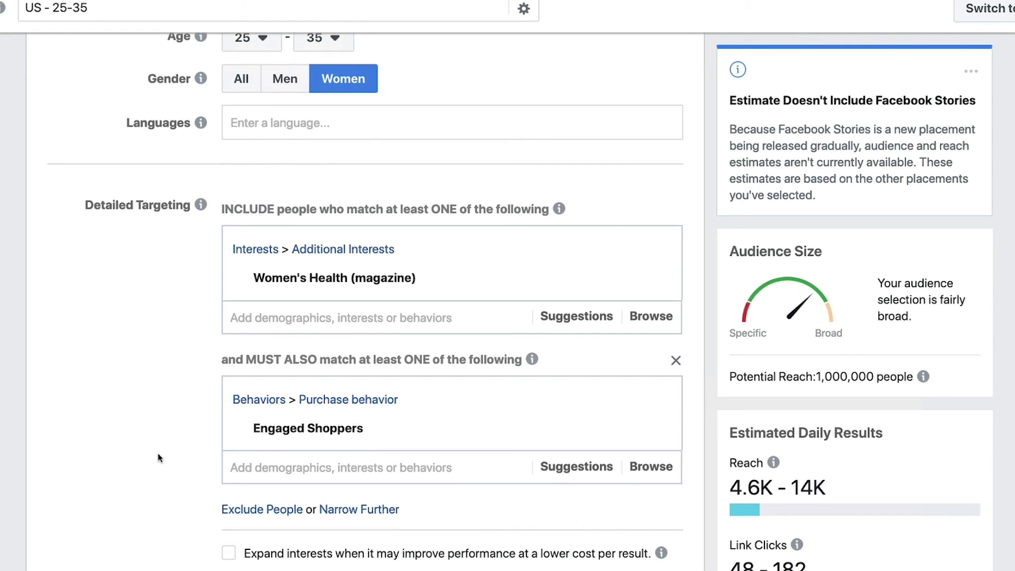